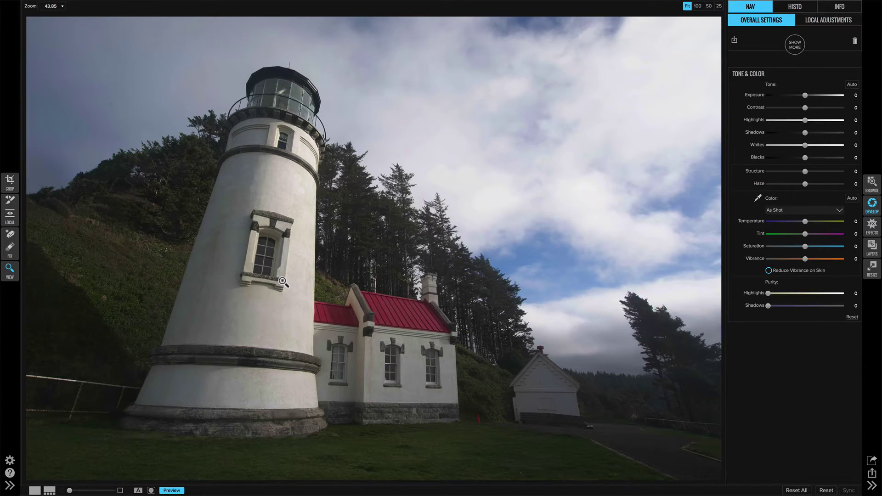
# Apply the Hipster category's Holga B&W preset to the lighthouse photo and hide the presets.
pyautogui.hotkey('ctrl', 'shift', 'p')
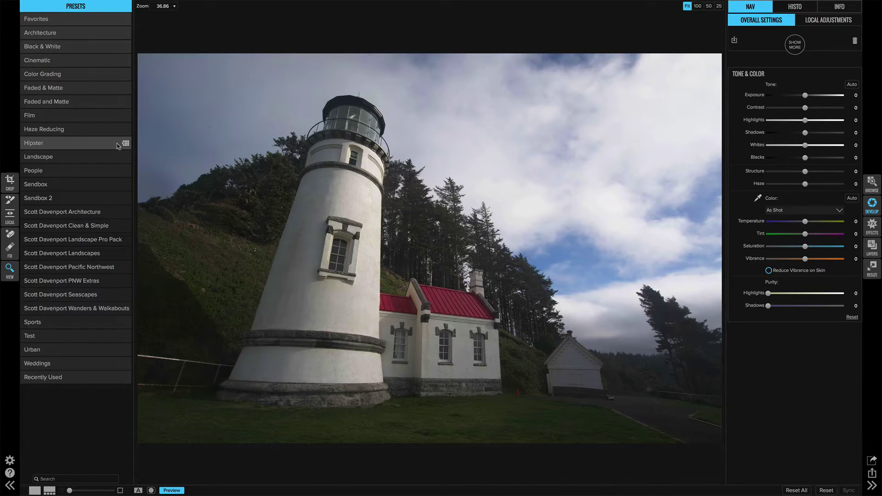
pyautogui.click(125, 144)
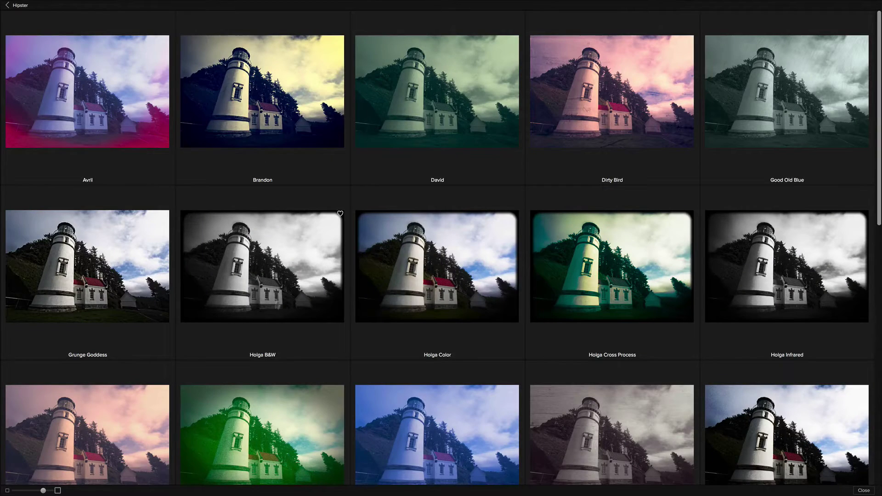
pyautogui.click(281, 272)
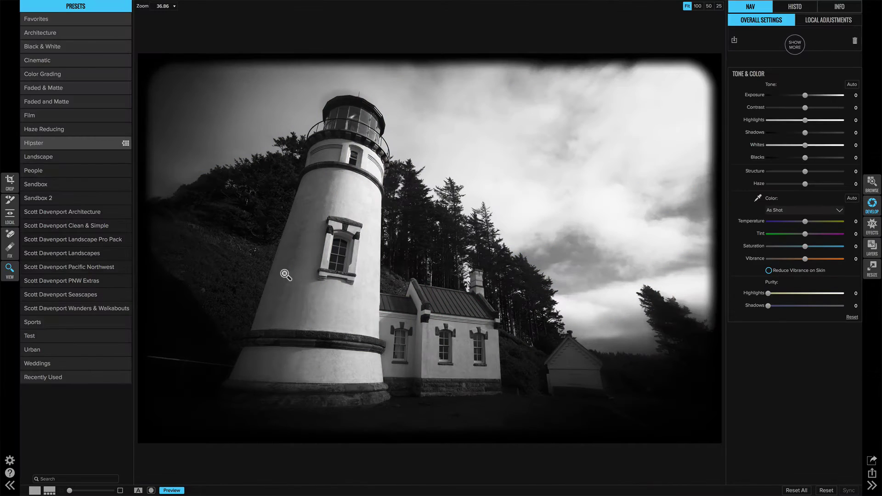
pyautogui.hotkey('ctrl', 'Left')
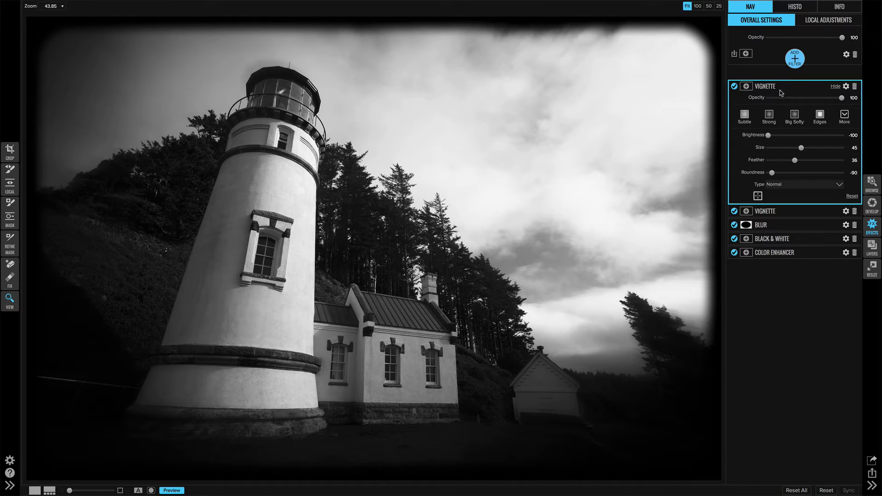
# Paint on the lighthouse with the Masking Brush and show the top Vignette's masking options.
pyautogui.click(10, 204)
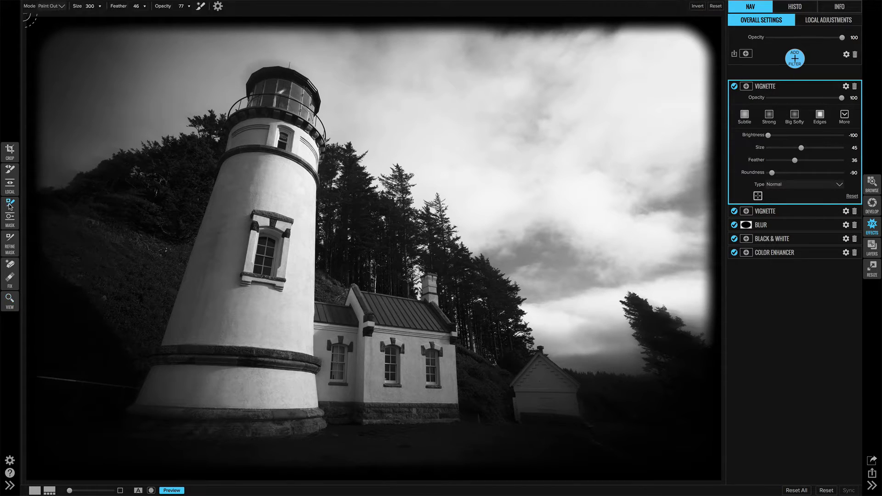
pyautogui.click(285, 191)
pyautogui.click(745, 87)
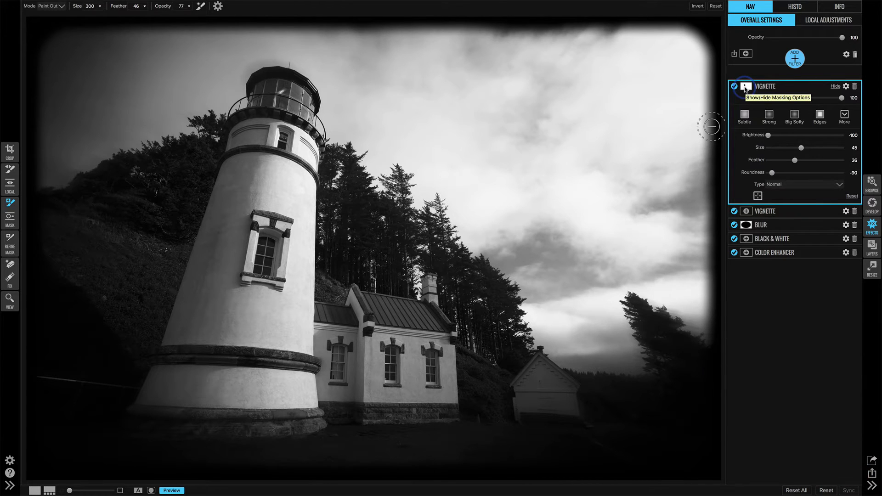
pyautogui.click(746, 88)
pyautogui.click(745, 89)
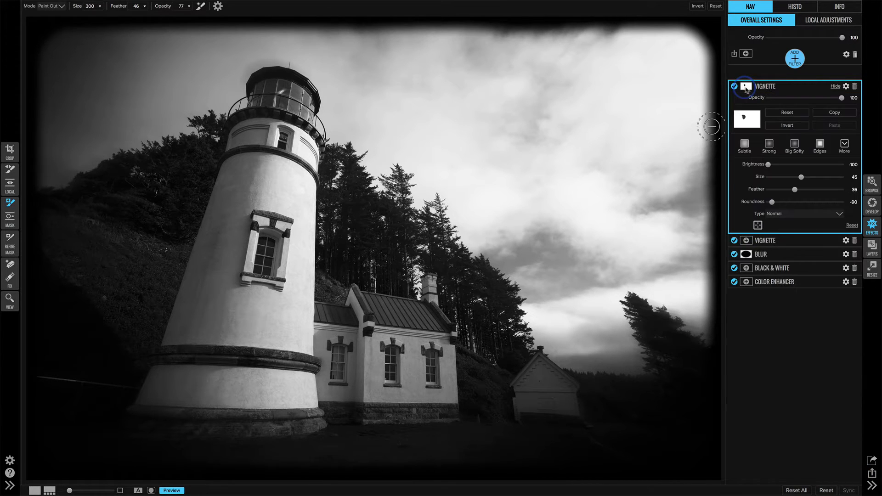
# Paint the Black & White filter out over the lighthouse and upper sky.
pyautogui.click(791, 268)
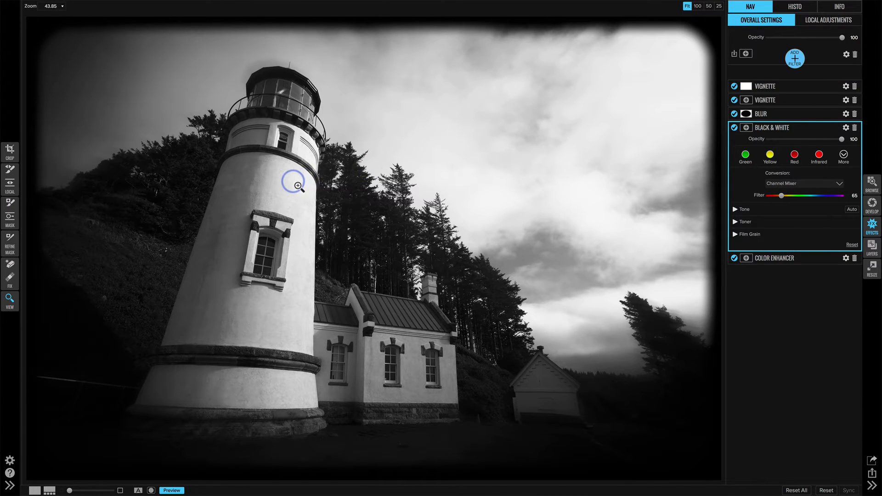
pyautogui.press('b')
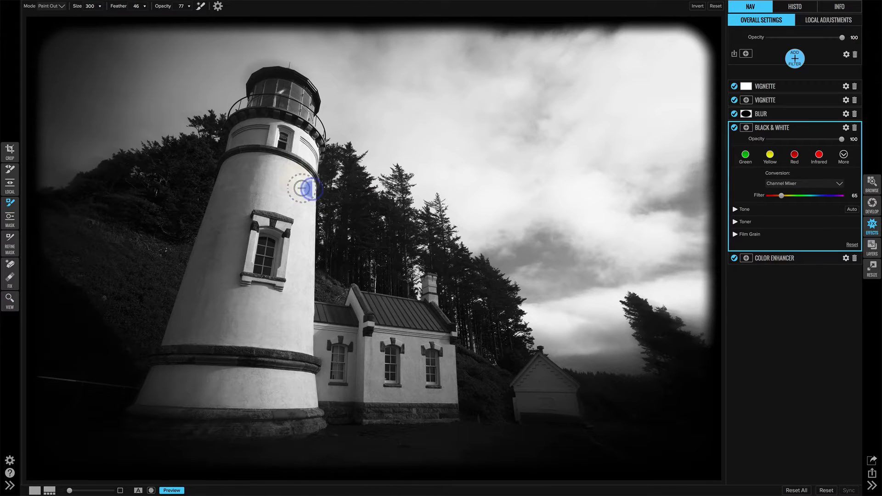
pyautogui.moveTo(311, 227)
pyautogui.mouseDown()
pyautogui.moveTo(288, 235)
pyautogui.moveTo(314, 214)
pyautogui.moveTo(307, 113)
pyautogui.moveTo(281, 123)
pyautogui.moveTo(263, 225)
pyautogui.moveTo(301, 293)
pyautogui.mouseUp()
pyautogui.moveTo(435, 98)
pyautogui.mouseDown()
pyautogui.moveTo(414, 150)
pyautogui.moveTo(530, 114)
pyautogui.moveTo(436, 77)
pyautogui.moveTo(531, 103)
pyautogui.moveTo(484, 61)
pyautogui.moveTo(533, 101)
pyautogui.moveTo(504, 43)
pyautogui.moveTo(453, 76)
pyautogui.moveTo(502, 121)
pyautogui.moveTo(373, 109)
pyautogui.moveTo(393, 88)
pyautogui.moveTo(363, 122)
pyautogui.moveTo(258, 182)
pyautogui.moveTo(247, 212)
pyautogui.moveTo(487, 93)
pyautogui.moveTo(467, 75)
pyautogui.moveTo(509, 68)
pyautogui.moveTo(477, 63)
pyautogui.moveTo(512, 36)
pyautogui.moveTo(494, 46)
pyautogui.moveTo(493, 91)
pyautogui.moveTo(440, 97)
pyautogui.moveTo(433, 126)
pyautogui.mouseUp()
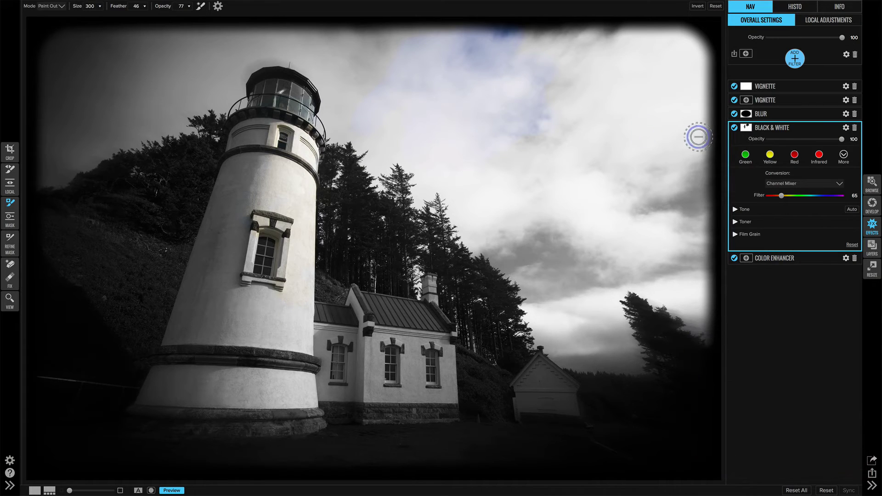
# Reset the Black & White filter's mask and collapse the filter.
pyautogui.click(747, 130)
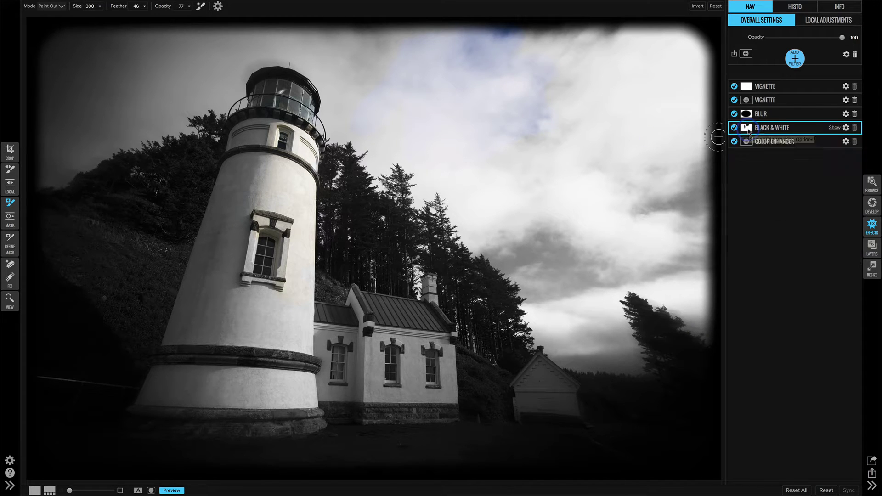
pyautogui.click(784, 154)
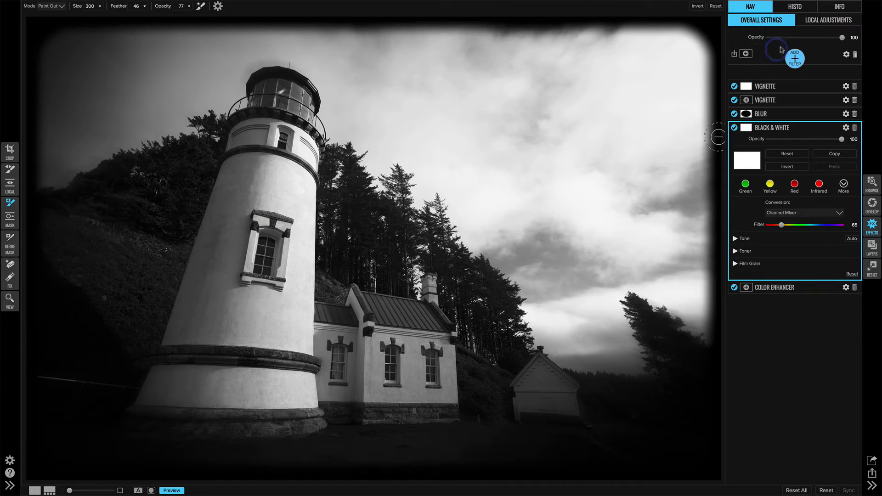
pyautogui.click(830, 128)
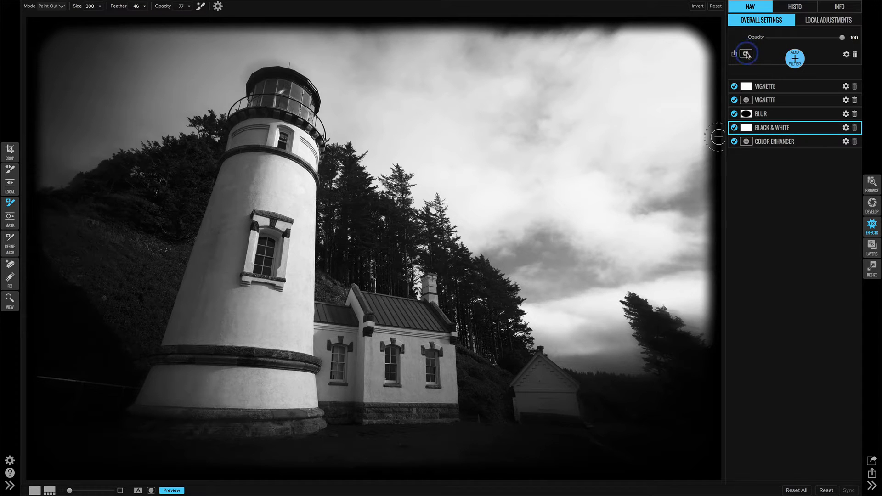
# Target the whole effects stack's mask and test its Opacity slider, leaving it at 100.
pyautogui.click(747, 54)
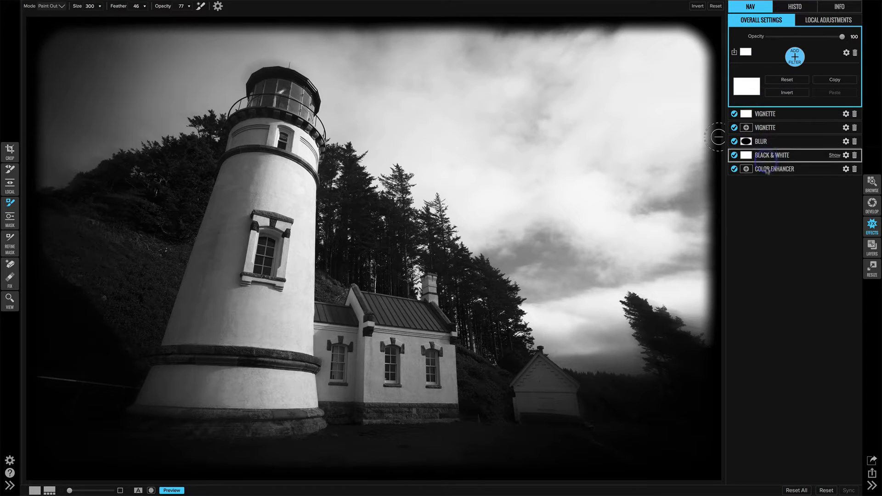
pyautogui.click(767, 154)
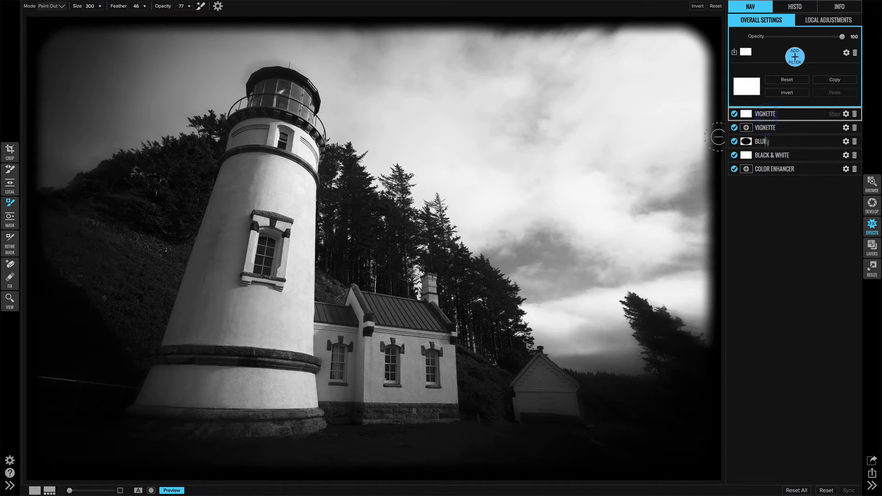
pyautogui.click(765, 128)
pyautogui.keyDown('shift'); pyautogui.click(761, 141); pyautogui.keyUp('shift')
pyautogui.click(744, 88)
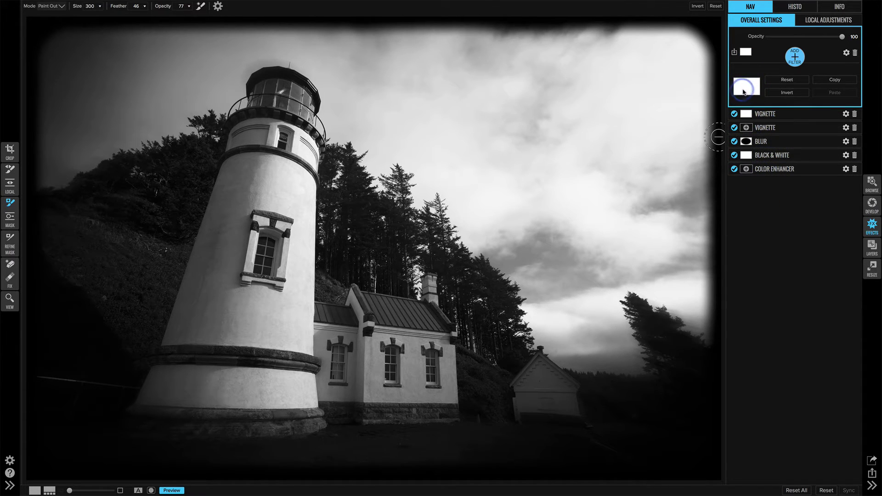
pyautogui.click(832, 44)
pyautogui.moveTo(844, 40)
pyautogui.mouseDown()
pyautogui.moveTo(777, 37)
pyautogui.moveTo(846, 41)
pyautogui.mouseUp()
# Paint the blue sky out of the overall effects mask with a 1500-size brush.
pyautogui.click(338, 150)
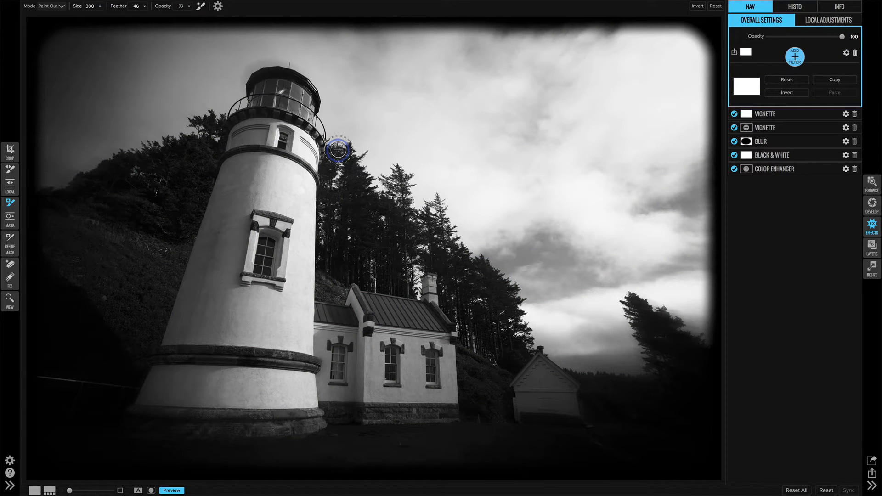
pyautogui.press(']')
pyautogui.press(']')
pyautogui.press(']')
pyautogui.press(']')
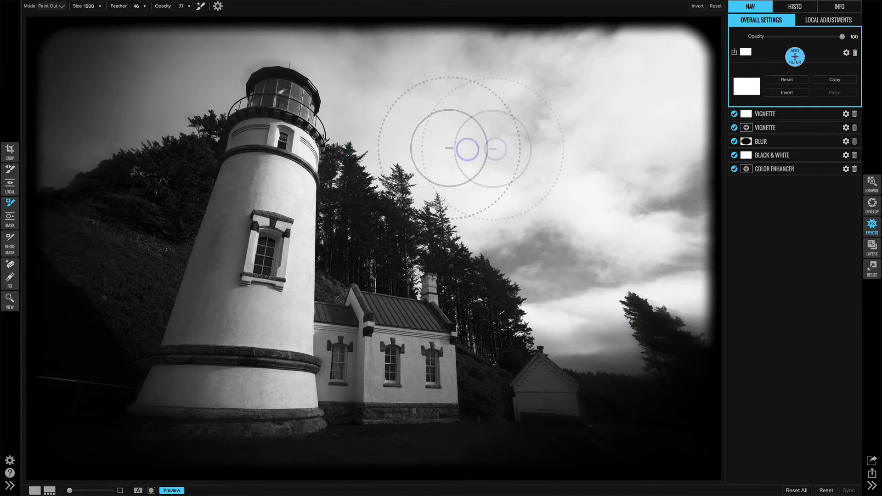
pyautogui.moveTo(501, 143)
pyautogui.mouseDown()
pyautogui.moveTo(479, 86)
pyautogui.moveTo(372, 81)
pyautogui.moveTo(451, 210)
pyautogui.moveTo(607, 90)
pyautogui.moveTo(500, 59)
pyautogui.moveTo(463, 186)
pyautogui.moveTo(600, 77)
pyautogui.moveTo(367, 109)
pyautogui.mouseUp()
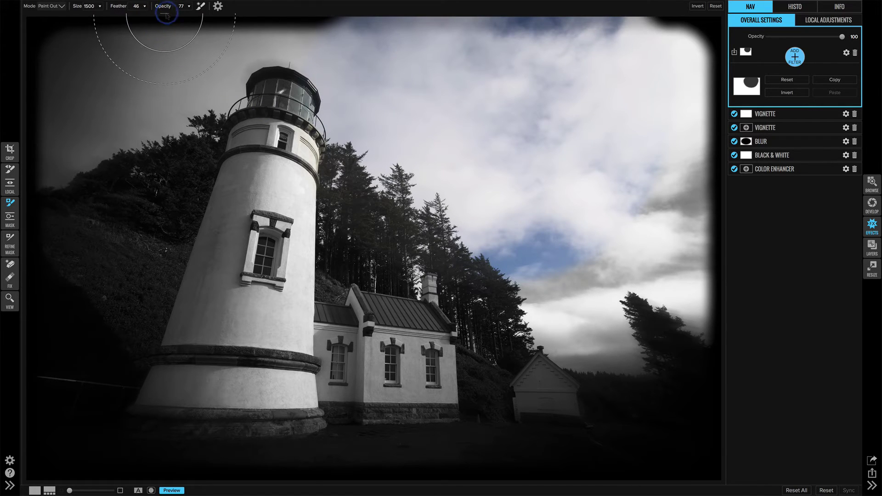
pyautogui.moveTo(533, 129)
pyautogui.mouseDown()
pyautogui.moveTo(557, 139)
pyautogui.moveTo(565, 168)
pyautogui.moveTo(475, 214)
pyautogui.moveTo(626, 144)
pyautogui.moveTo(529, 232)
pyautogui.moveTo(572, 157)
pyautogui.moveTo(448, 210)
pyautogui.moveTo(498, 248)
pyautogui.moveTo(462, 158)
pyautogui.moveTo(339, 224)
pyautogui.moveTo(415, 239)
pyautogui.moveTo(428, 176)
pyautogui.moveTo(691, 137)
pyautogui.moveTo(775, 107)
pyautogui.mouseUp()
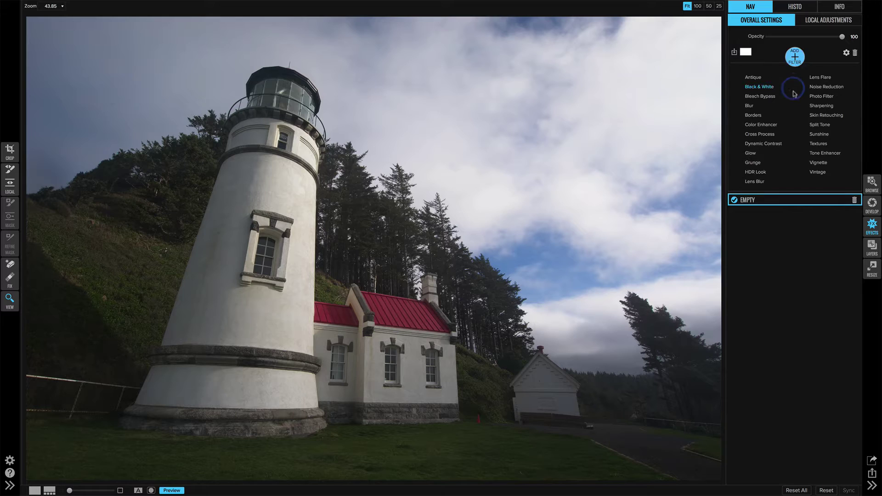
# Add a Bleach Bypass filter with Tint Amount 47.
pyautogui.click(774, 97)
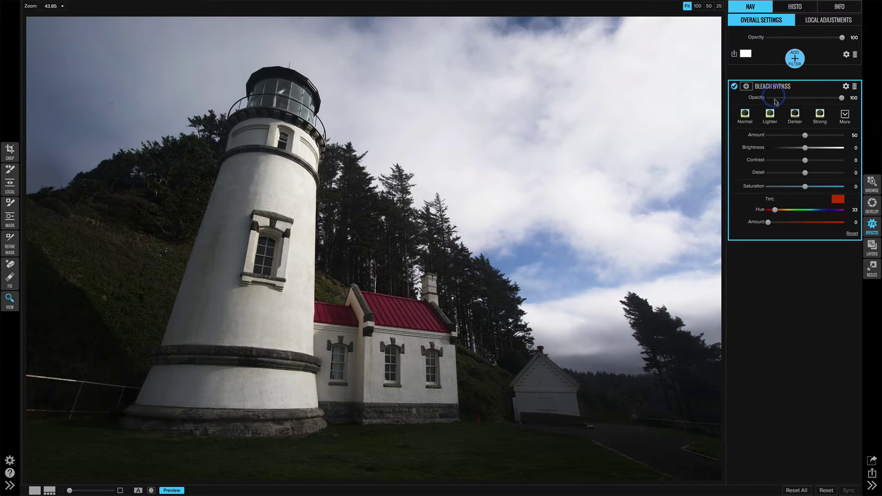
pyautogui.click(802, 223)
# Set the masking brush to opacity 62 and paint the Bleach Bypass tint off the trees.
pyautogui.press('b')
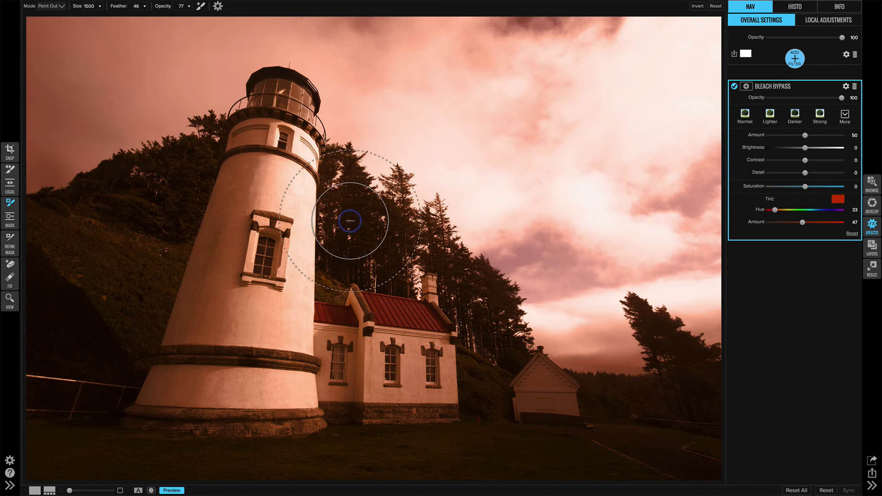
pyautogui.hotkey('shift', ']')
pyautogui.hotkey('shift', '[')
pyautogui.hotkey('shift', '[')
pyautogui.hotkey('shift', '[')
pyautogui.hotkey('shift', '[')
pyautogui.moveTo(165, 7)
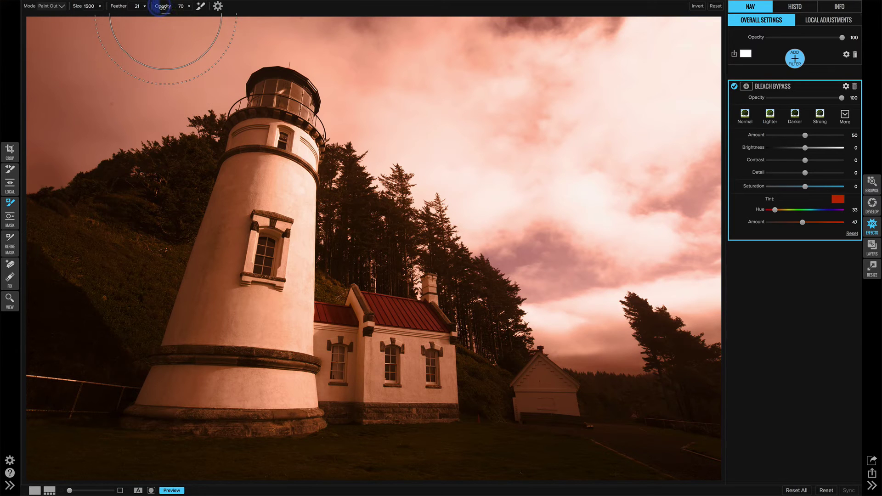
pyautogui.moveTo(163, 7); pyautogui.dragTo(157, 7)
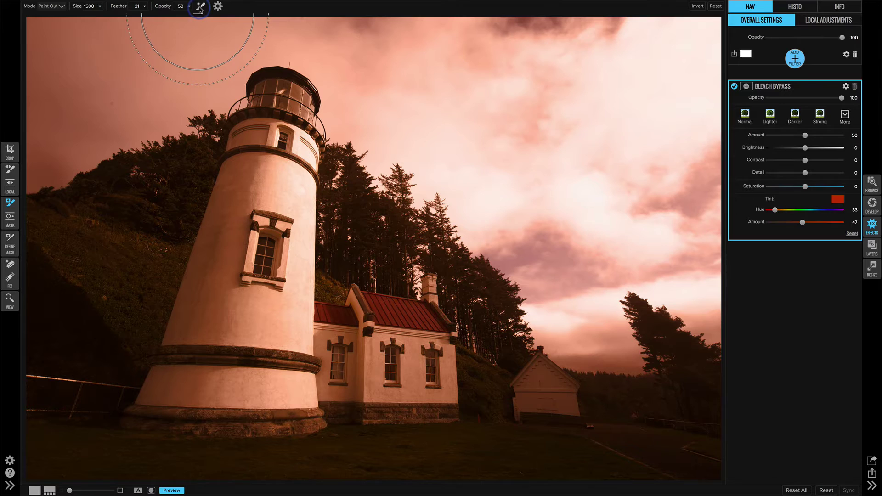
pyautogui.moveTo(350, 245)
pyautogui.mouseDown()
pyautogui.moveTo(350, 222)
pyautogui.moveTo(366, 211)
pyautogui.moveTo(360, 188)
pyautogui.moveTo(354, 190)
pyautogui.moveTo(355, 253)
pyautogui.moveTo(388, 224)
pyautogui.moveTo(367, 238)
pyautogui.moveTo(355, 199)
pyautogui.mouseUp()
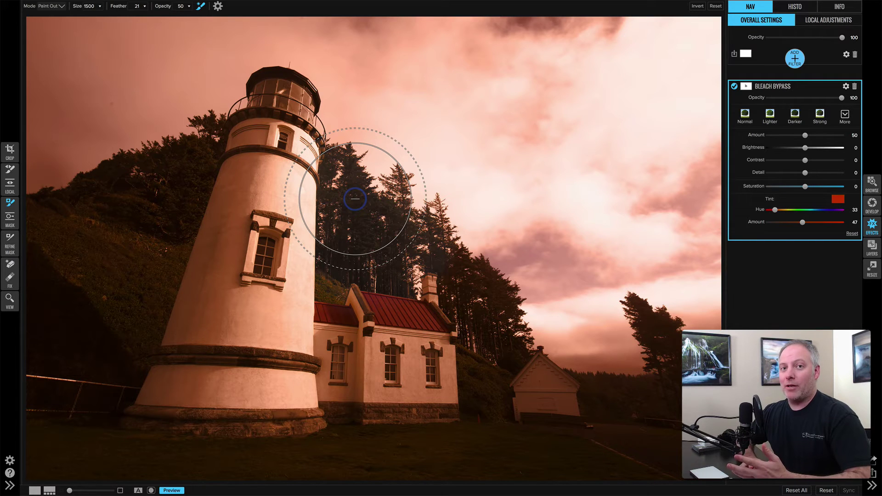
# Toggle the red mask overlay to check the coverage over the trees.
pyautogui.hotkey('ctrl', 'm')
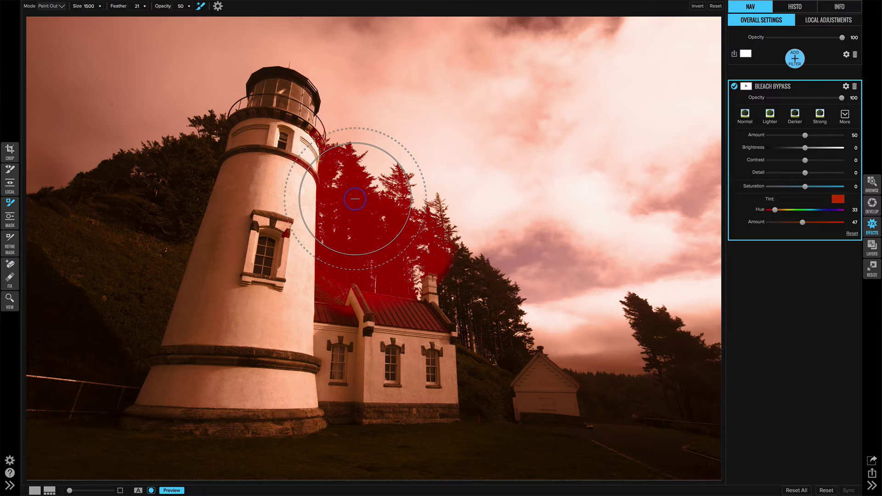
pyautogui.hotkey('ctrl', 'm')
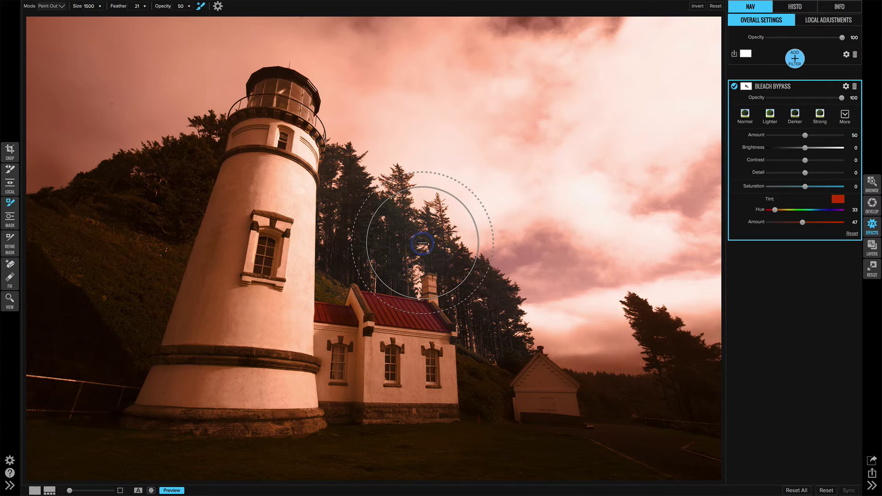
pyautogui.hotkey('ctrl', 'm')
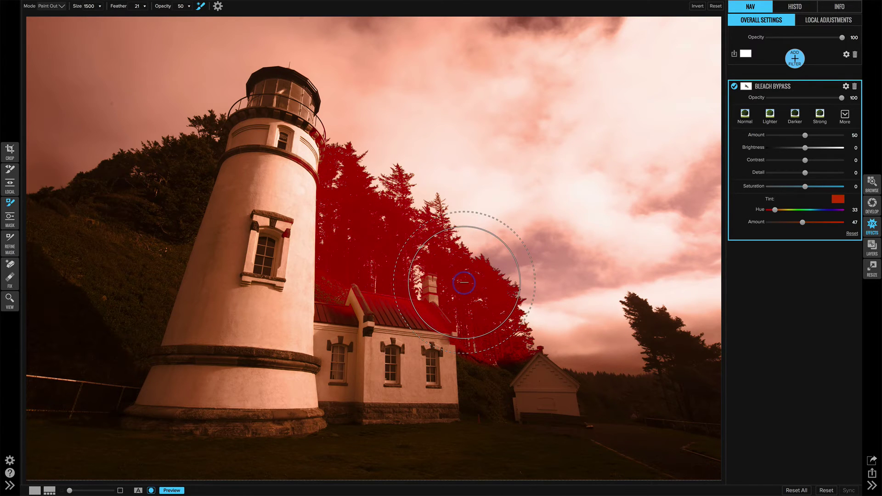
# Switch the View Mode to show the mask as a grayscale image.
pyautogui.moveTo(137, 7)
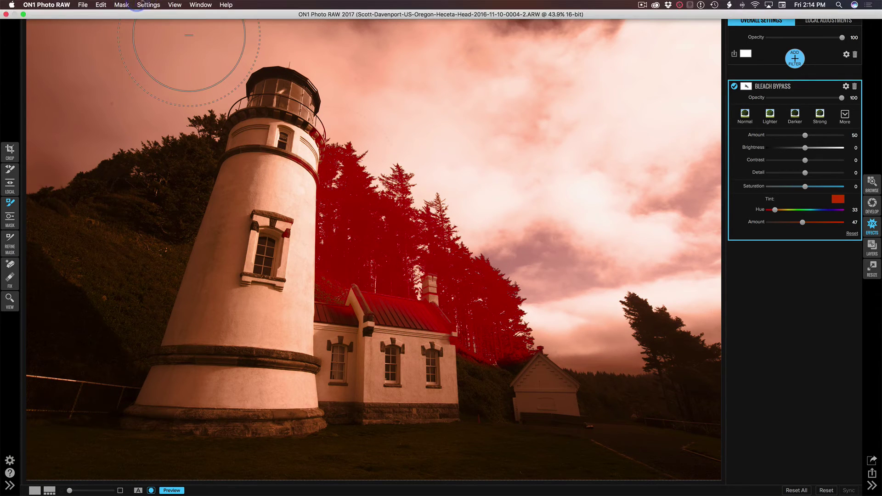
pyautogui.click(175, 4)
pyautogui.moveTo(185, 103)
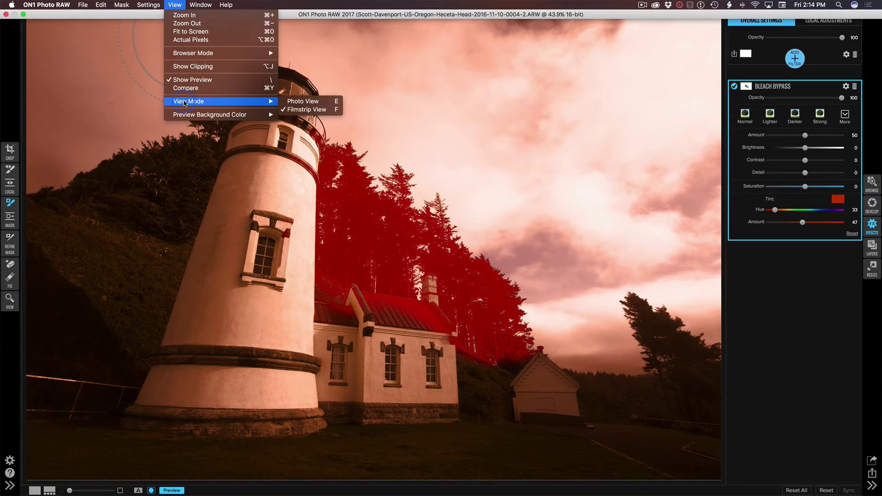
pyautogui.moveTo(129, 3)
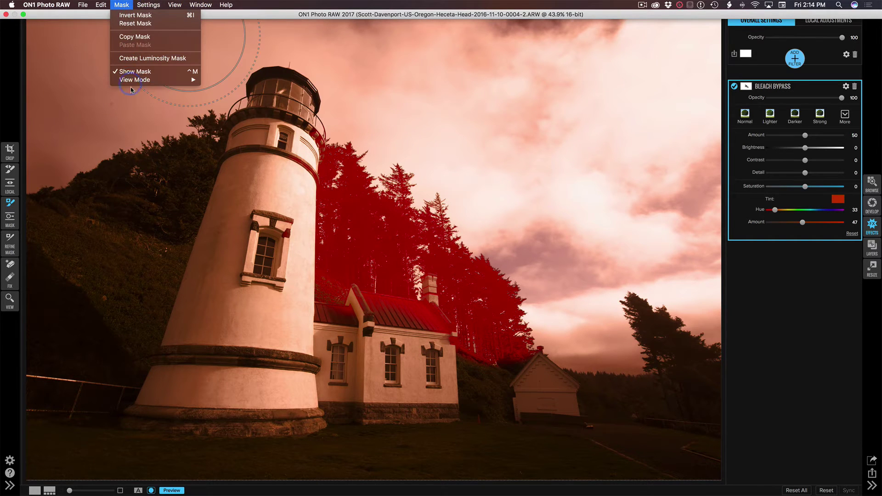
pyautogui.moveTo(147, 79)
pyautogui.click(213, 88)
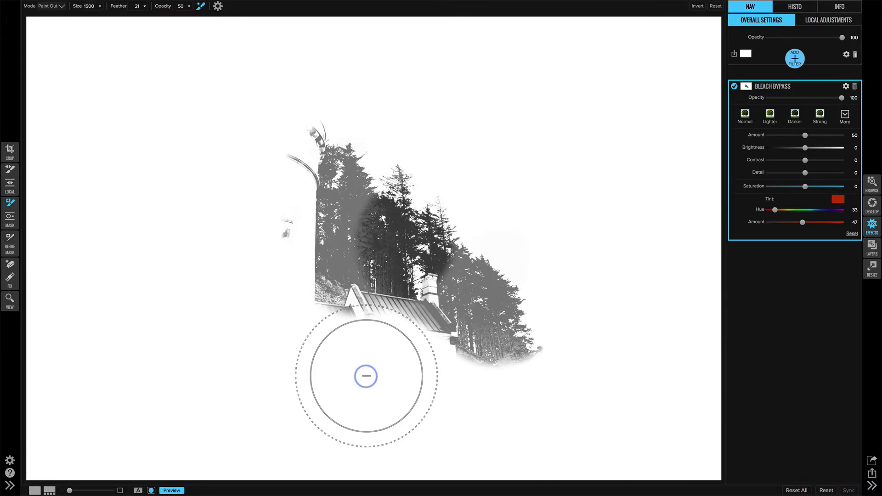
# Raise brush opacity to 100 and confirm the trees show solid black in the mask.
pyautogui.hotkey('ctrl', 'm')
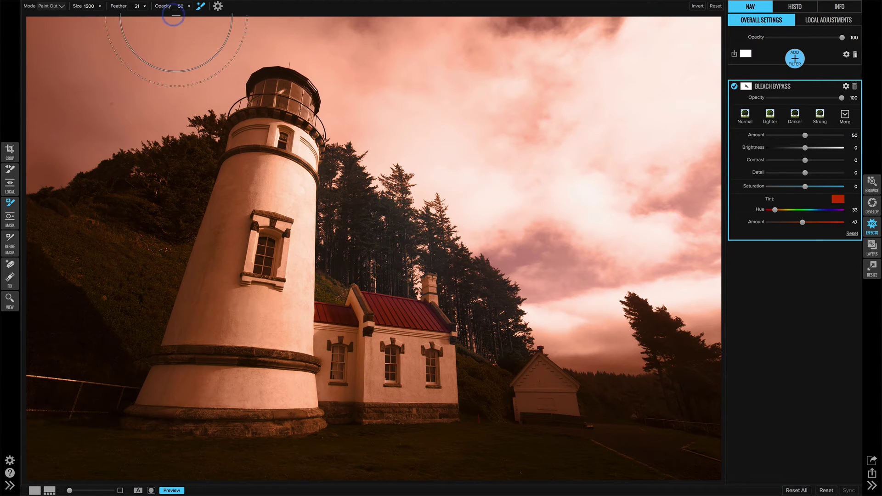
pyautogui.moveTo(173, 9); pyautogui.dragTo(198, 9)
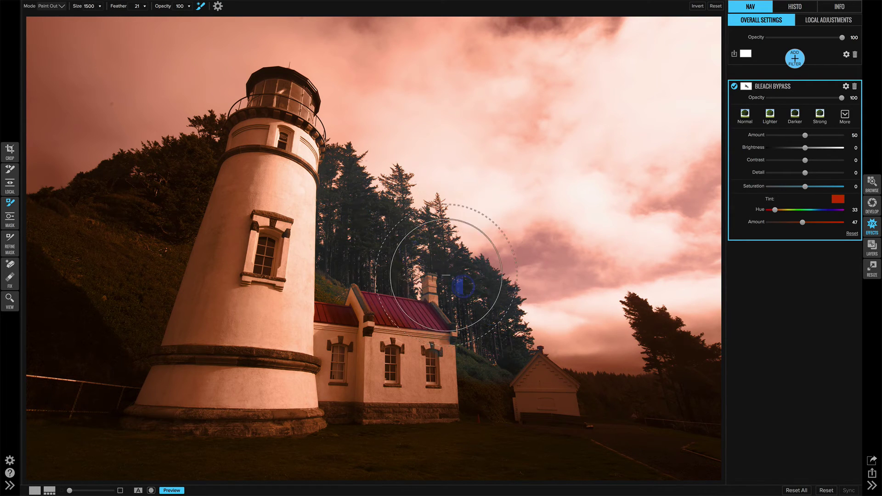
pyautogui.hotkey('ctrl', 'm')
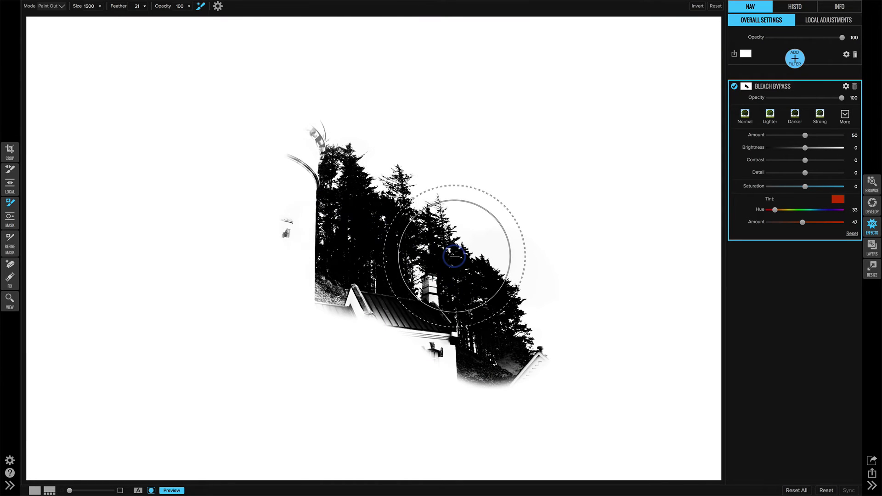
# Paint the trees back in with a Paint In brush at opacity 50 and size 2500.
pyautogui.hotkey('ctrl', 'm')
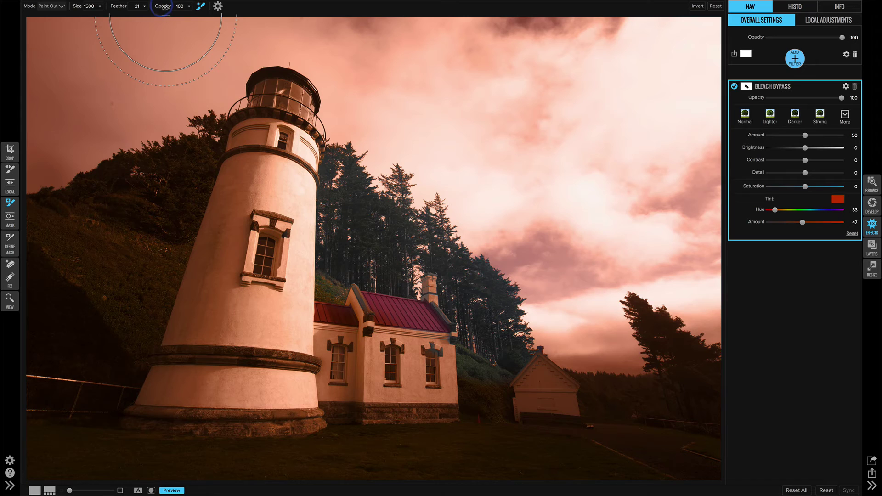
pyautogui.moveTo(163, 8); pyautogui.dragTo(137, 7)
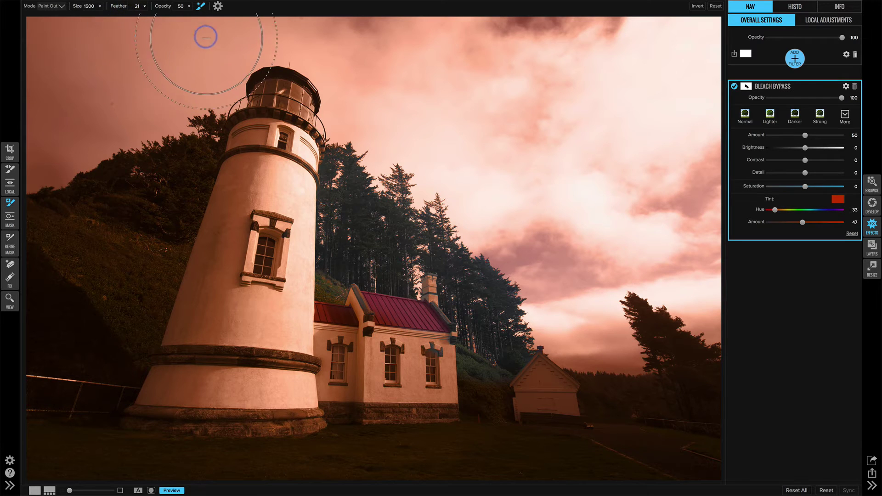
pyautogui.click(59, 7)
pyautogui.click(56, 23)
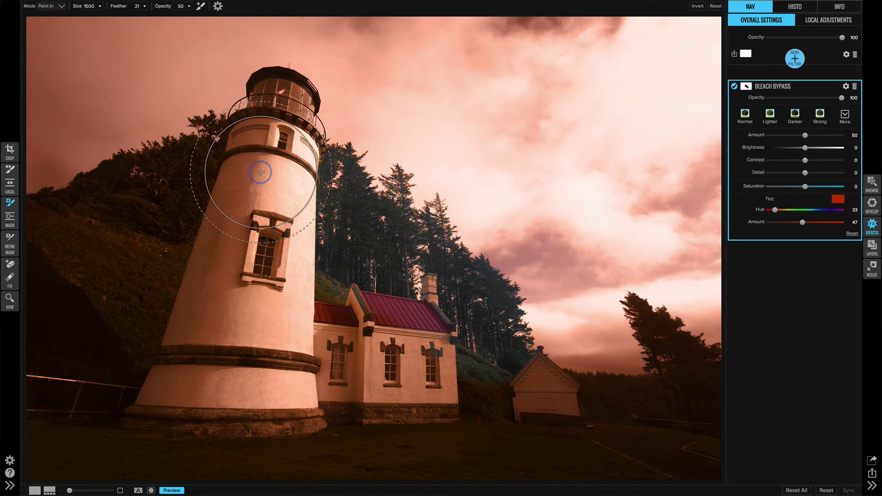
pyautogui.press(']')
pyautogui.press(']')
pyautogui.press(']')
pyautogui.press(']')
pyautogui.press(']')
pyautogui.press(']')
pyautogui.press(']')
pyautogui.press(']')
pyautogui.press(']')
pyautogui.press(']')
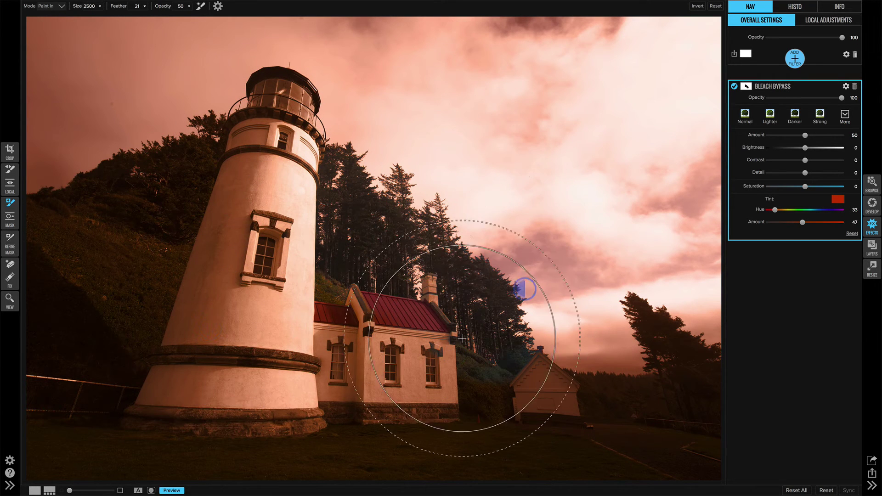
pyautogui.hotkey('ctrl', 'm')
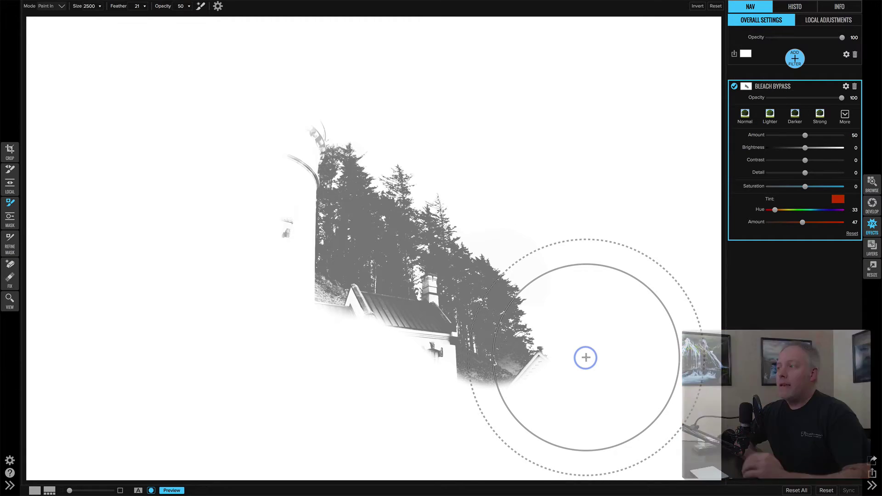
pyautogui.press('m')
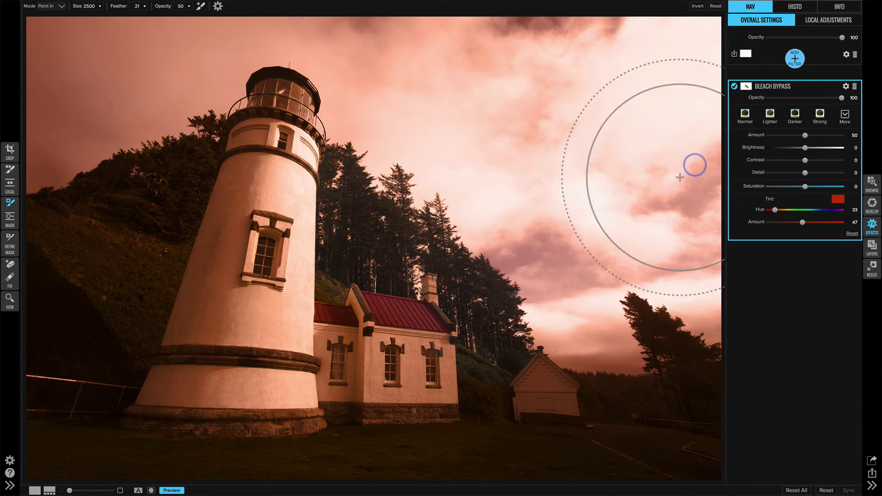
# Give Bleach Bypass a soft Linear Top gradient mask at opacity 49 and Contrast 5.
pyautogui.click(745, 90)
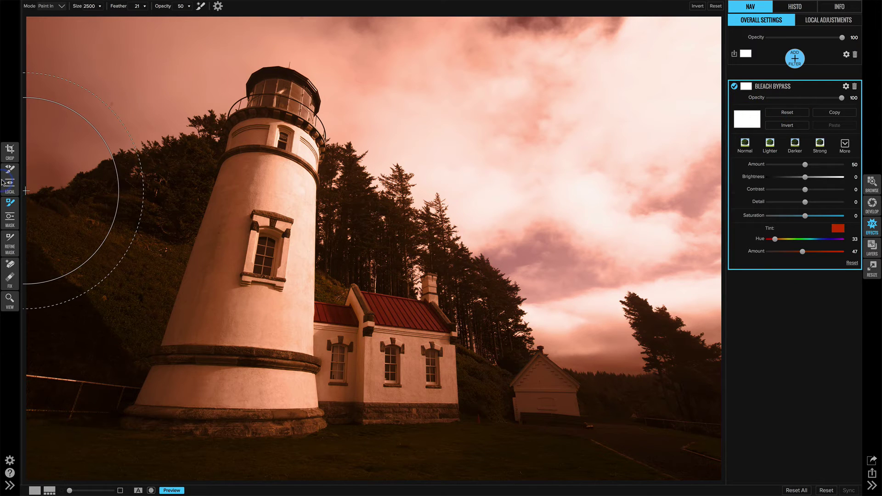
pyautogui.click(6, 218)
pyautogui.click(436, 258)
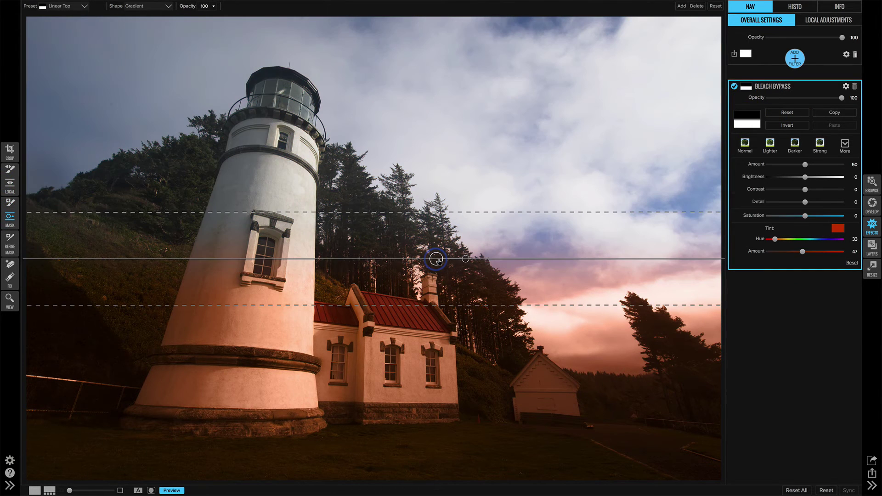
pyautogui.moveTo(437, 213); pyautogui.dragTo(437, 112)
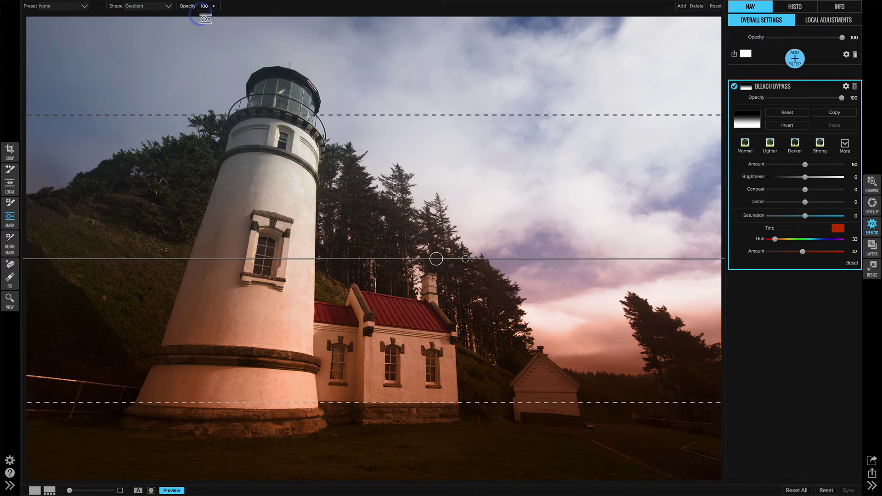
pyautogui.moveTo(192, 6); pyautogui.dragTo(155, 6)
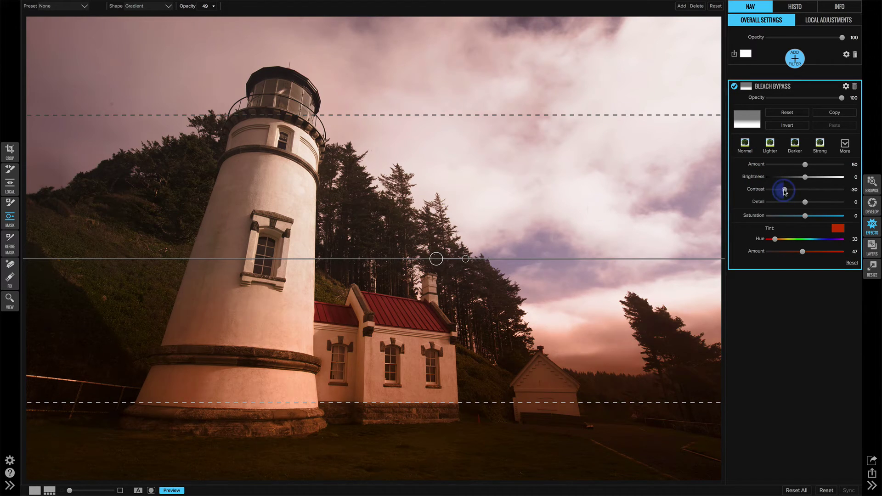
pyautogui.moveTo(806, 190); pyautogui.dragTo(822, 177)
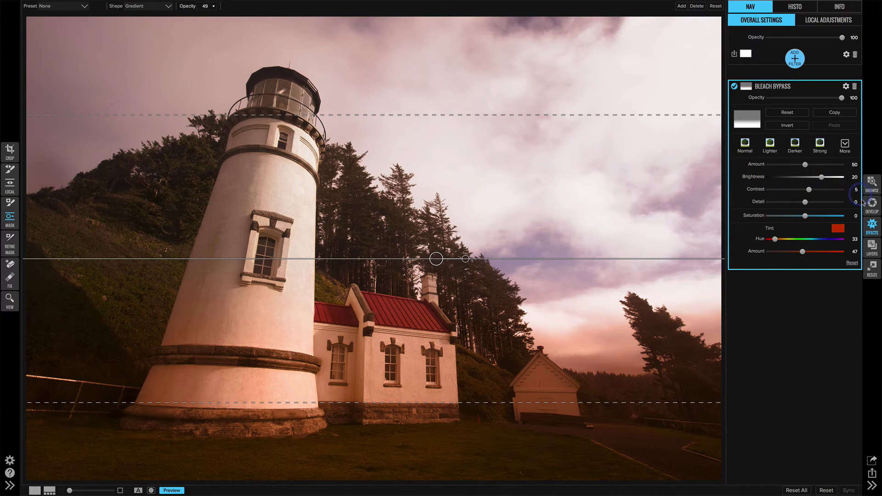
# Expand the Noise Reduction and Bleach Bypass filter settings.
pyautogui.click(803, 64)
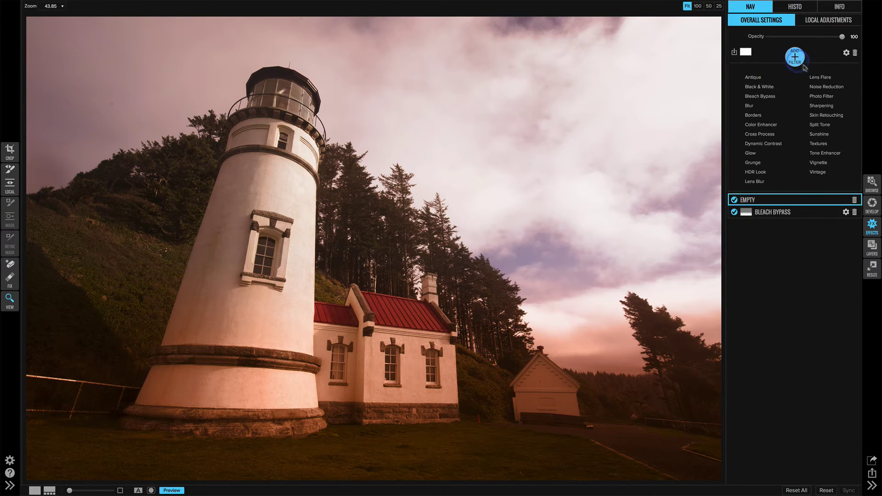
pyautogui.click(823, 87)
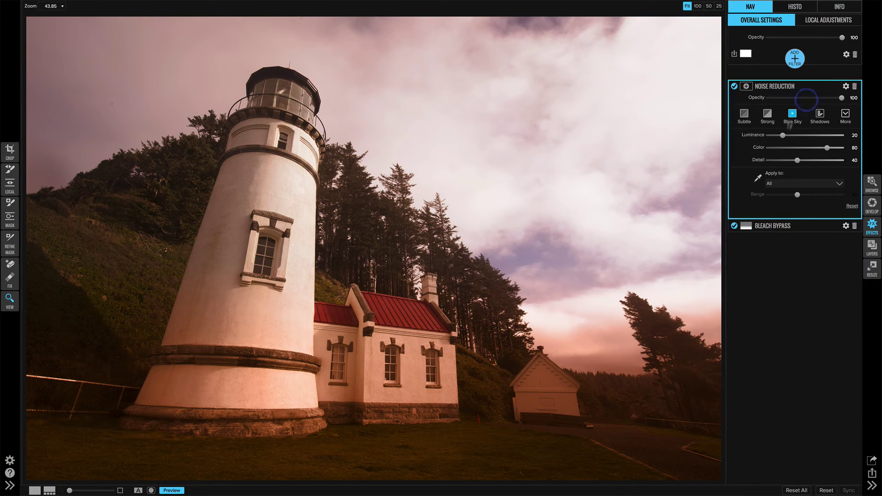
pyautogui.click(805, 226)
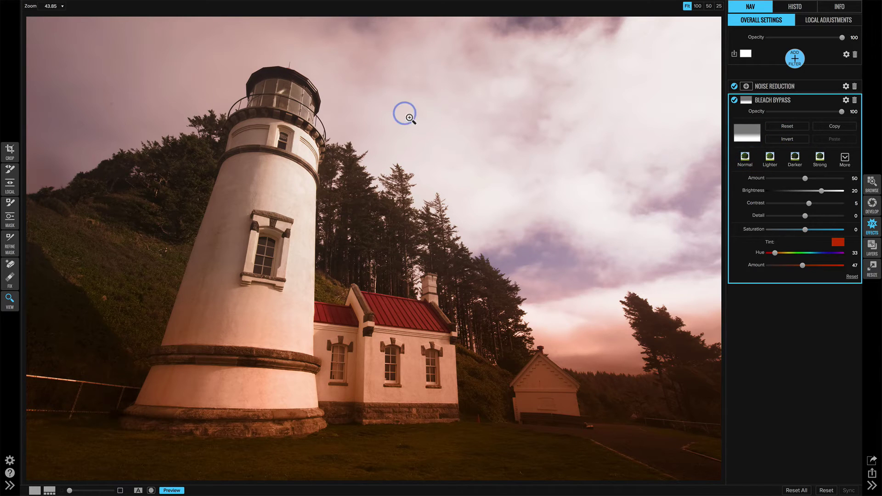
# Fade Bleach Bypass with a top gradient mask at 82 opacity.
pyautogui.click(10, 216)
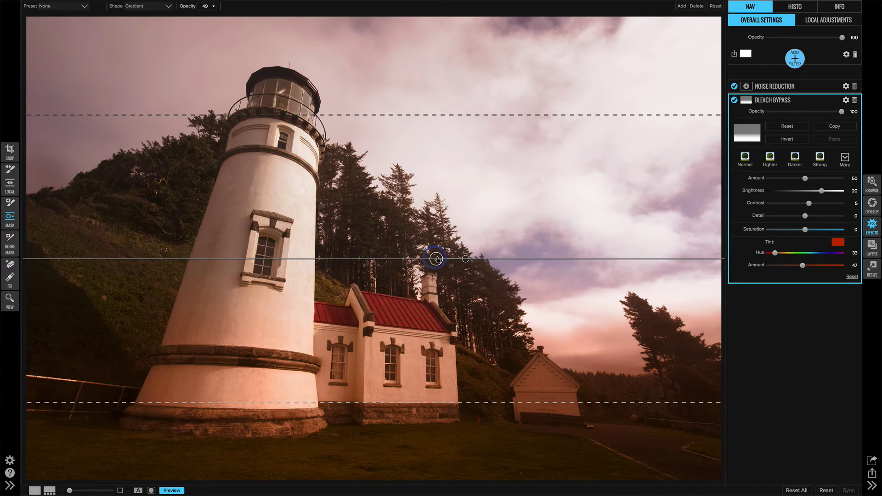
pyautogui.moveTo(176, 3)
pyautogui.moveTo(205, 6); pyautogui.dragTo(183, 7)
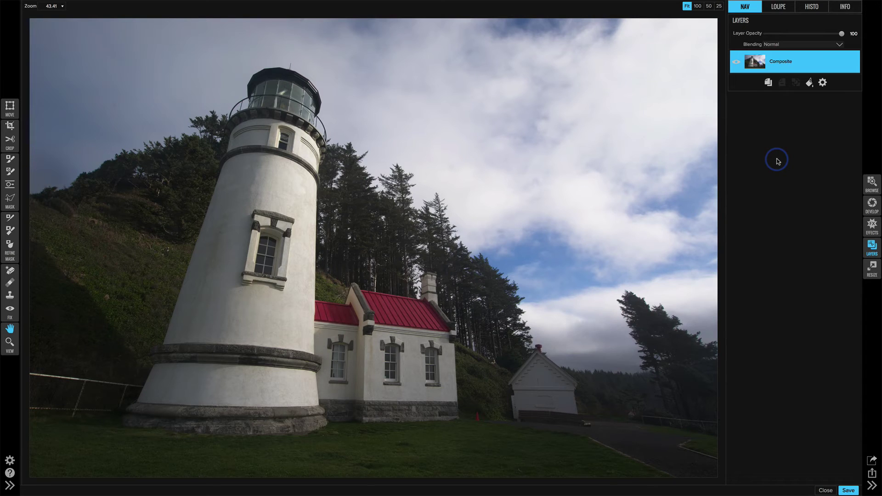
# Add a black Color Fill Layer beneath the Composite layer and select Composite for masking.
pyautogui.click(810, 82)
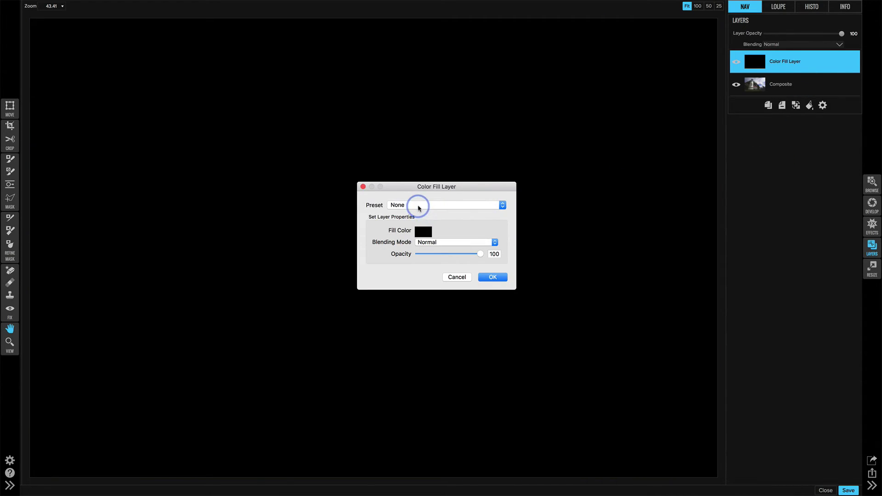
pyautogui.click(492, 278)
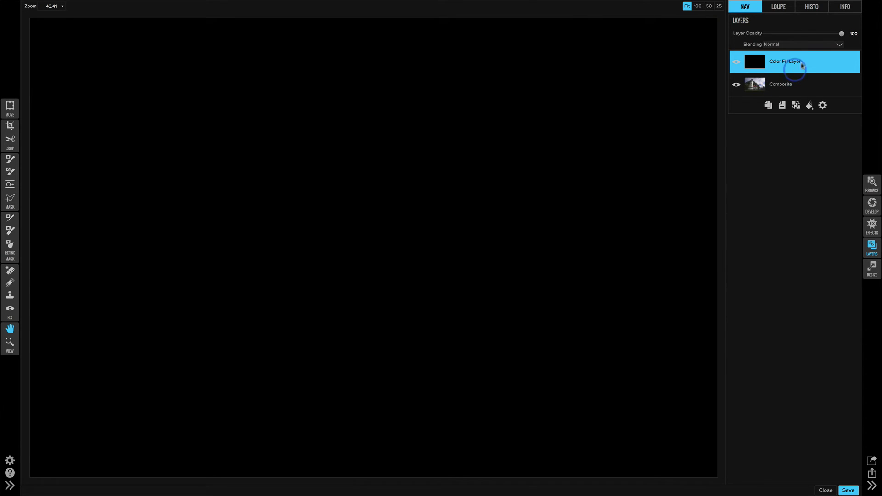
pyautogui.moveTo(797, 62); pyautogui.dragTo(794, 90)
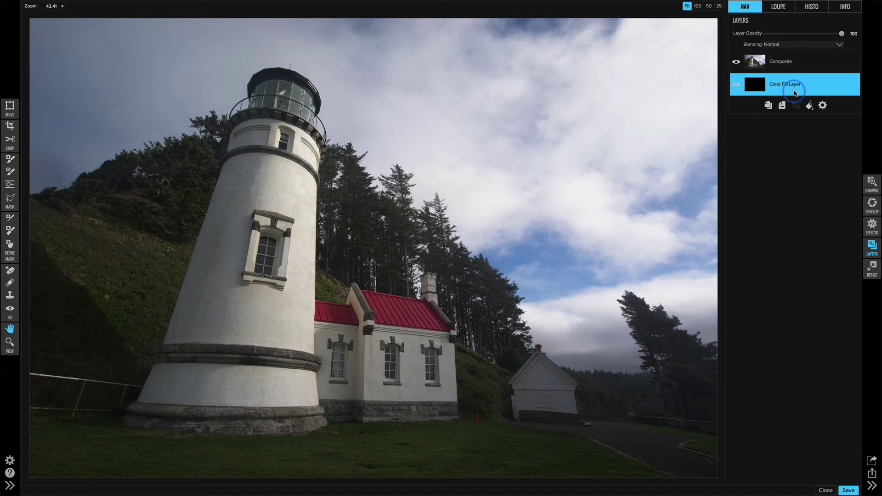
pyautogui.click(787, 68)
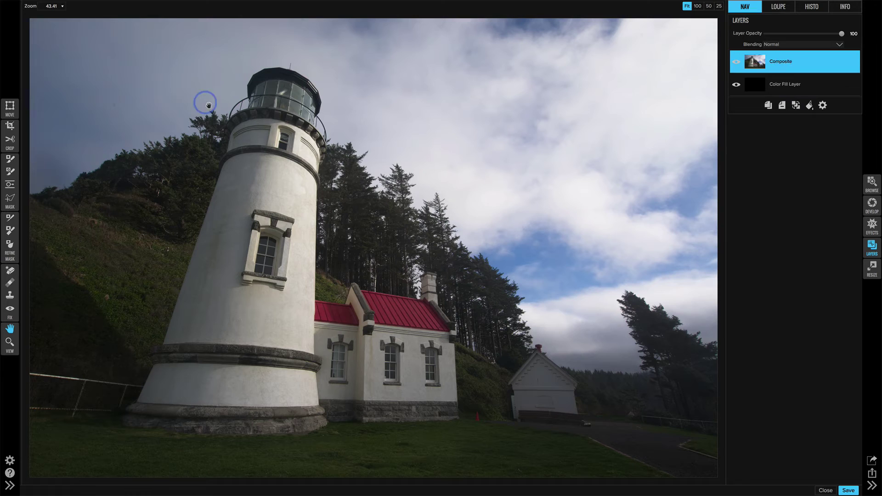
pyautogui.click(10, 168)
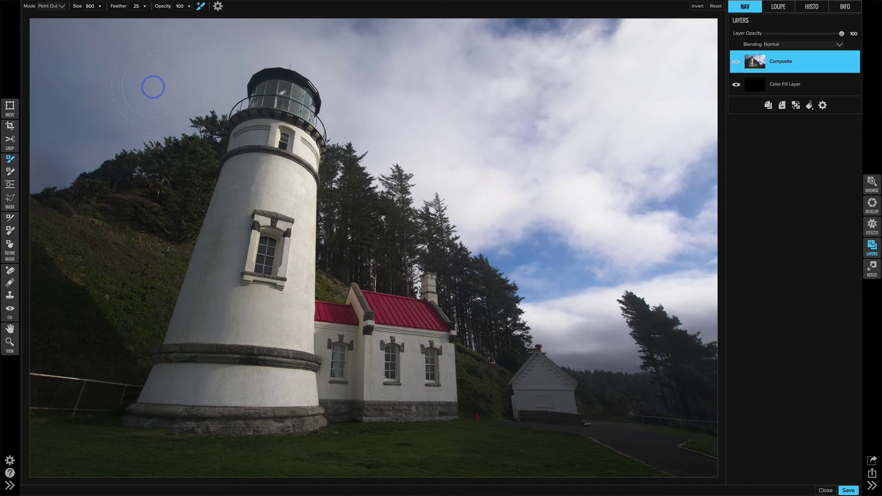
# Brush the sky left of the lighthouse out of the Composite mask, then zoom to the trees.
pyautogui.moveTo(153, 87)
pyautogui.mouseDown()
pyautogui.moveTo(138, 99)
pyautogui.moveTo(146, 92)
pyautogui.moveTo(159, 110)
pyautogui.moveTo(79, 142)
pyautogui.moveTo(120, 113)
pyautogui.moveTo(151, 115)
pyautogui.mouseUp()
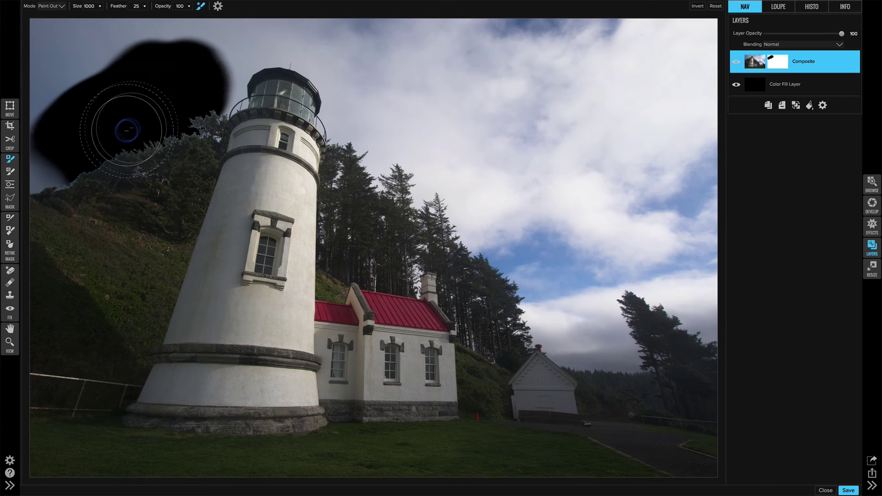
pyautogui.hotkey('ctrl', '=')
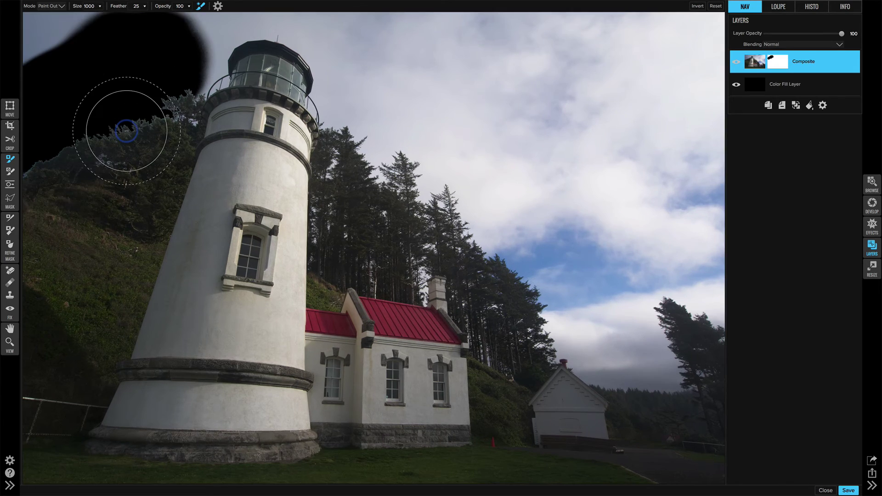
pyautogui.hotkey('ctrl', '=')
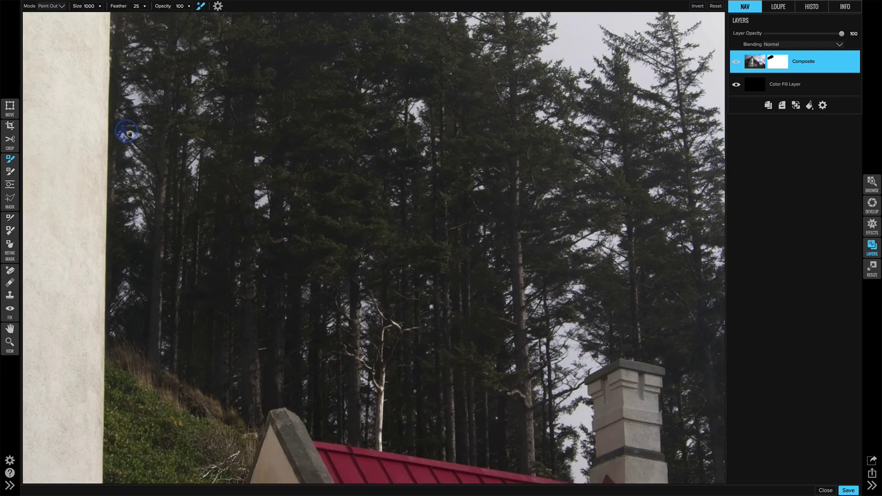
pyautogui.moveTo(122, 128); pyautogui.dragTo(547, 317)
pyautogui.moveTo(153, 167)
pyautogui.mouseDown()
pyautogui.moveTo(306, 262)
pyautogui.moveTo(591, 404)
pyautogui.mouseUp()
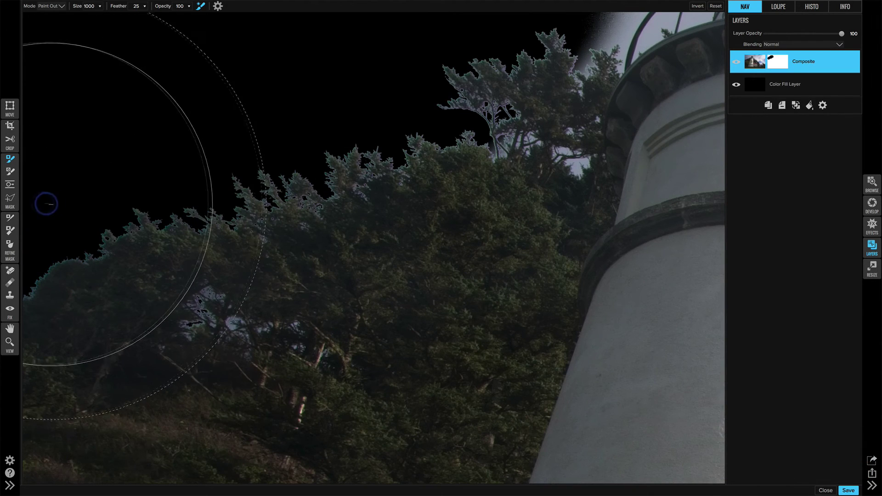
# Clean sky fringes around the treetops with Refine Mask Remove, Amount 12 then 1.
pyautogui.click(11, 233)
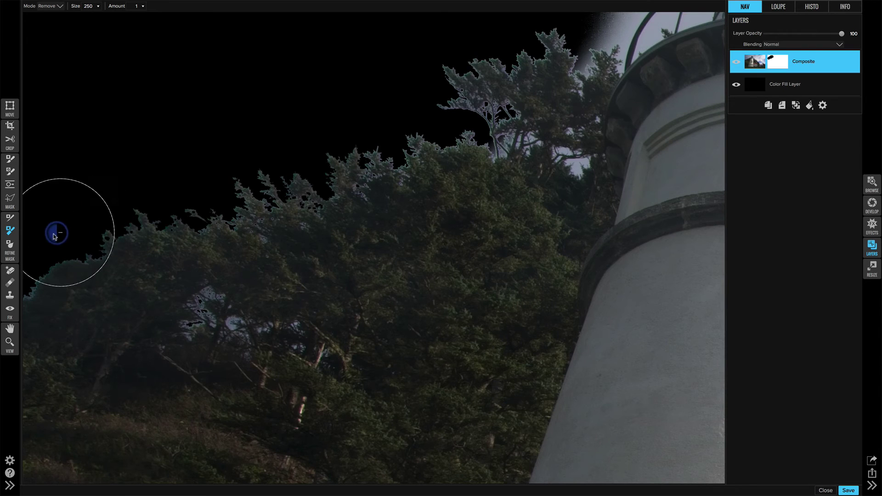
pyautogui.moveTo(192, 173)
pyautogui.mouseDown()
pyautogui.moveTo(255, 100)
pyautogui.moveTo(290, 184)
pyautogui.moveTo(259, 111)
pyautogui.moveTo(292, 171)
pyautogui.moveTo(259, 117)
pyautogui.moveTo(282, 175)
pyautogui.moveTo(261, 119)
pyautogui.moveTo(280, 168)
pyautogui.moveTo(273, 143)
pyautogui.mouseUp()
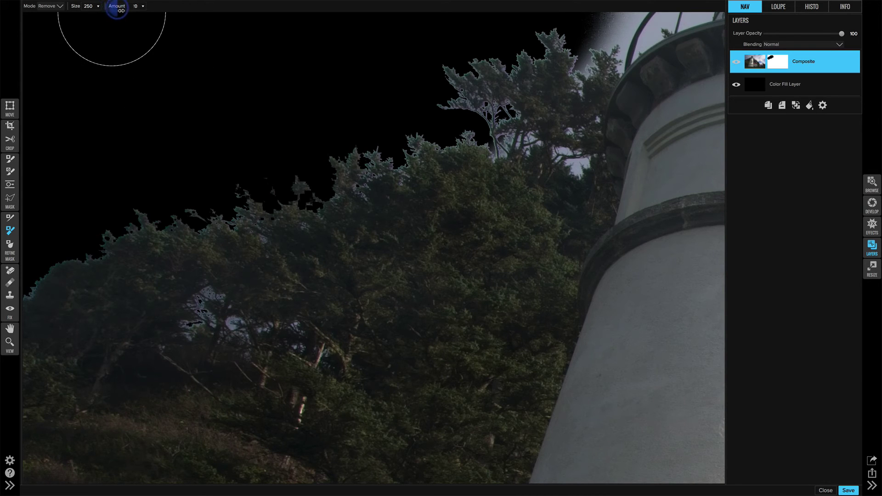
pyautogui.moveTo(117, 7); pyautogui.dragTo(121, 8)
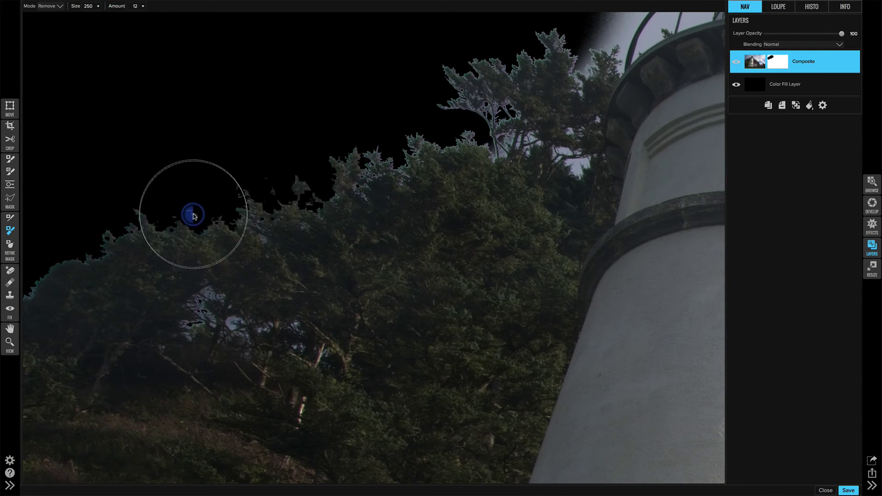
pyautogui.moveTo(193, 216)
pyautogui.mouseDown()
pyautogui.moveTo(202, 183)
pyautogui.moveTo(221, 211)
pyautogui.moveTo(224, 190)
pyautogui.moveTo(155, 194)
pyautogui.mouseUp()
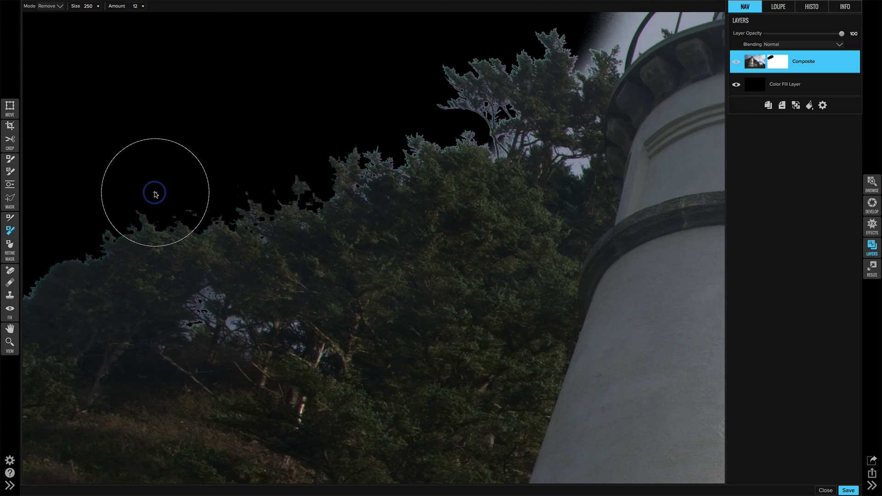
pyautogui.moveTo(117, 6); pyautogui.dragTo(81, 7)
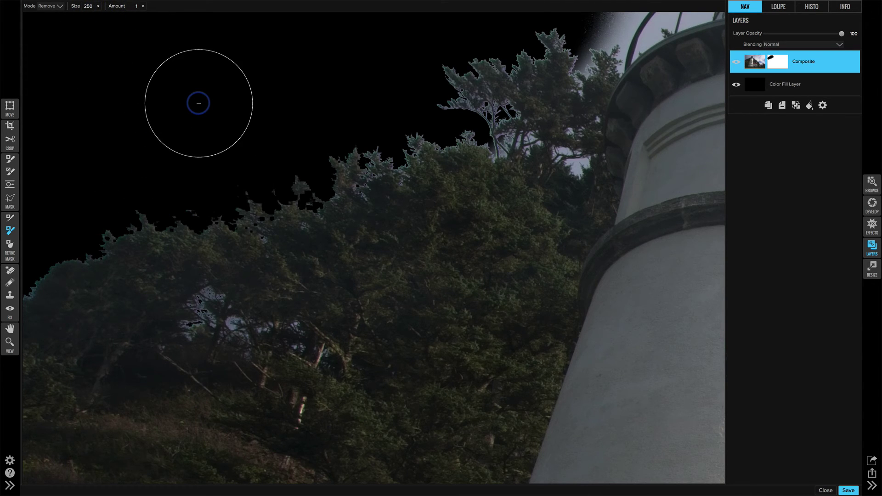
pyautogui.moveTo(103, 171)
pyautogui.mouseDown()
pyautogui.moveTo(98, 200)
pyautogui.moveTo(74, 221)
pyautogui.mouseUp()
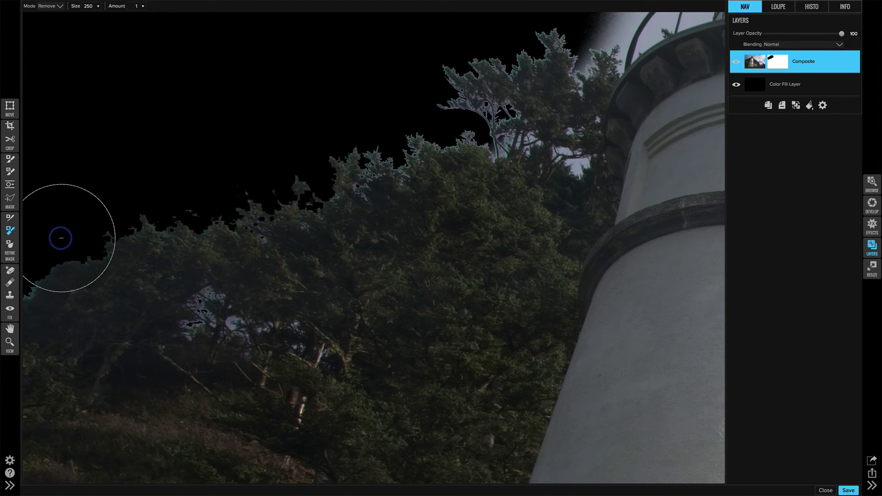
# Refine the treeline mask edge in Out mode, Amount lowered to 9 then 7.
pyautogui.click(10, 245)
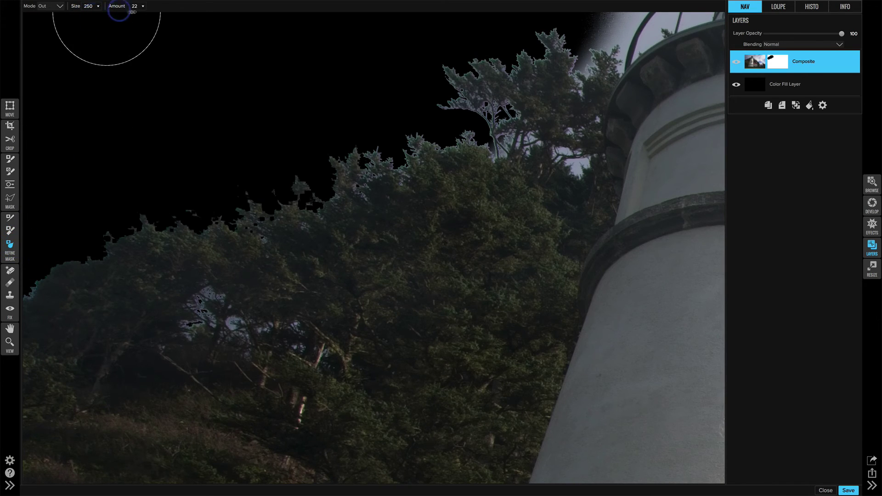
pyautogui.moveTo(116, 7); pyautogui.dragTo(108, 8)
pyautogui.moveTo(113, 236)
pyautogui.mouseDown()
pyautogui.moveTo(209, 210)
pyautogui.moveTo(230, 220)
pyautogui.moveTo(295, 183)
pyautogui.moveTo(256, 220)
pyautogui.moveTo(186, 210)
pyautogui.moveTo(144, 223)
pyautogui.moveTo(234, 177)
pyautogui.mouseUp()
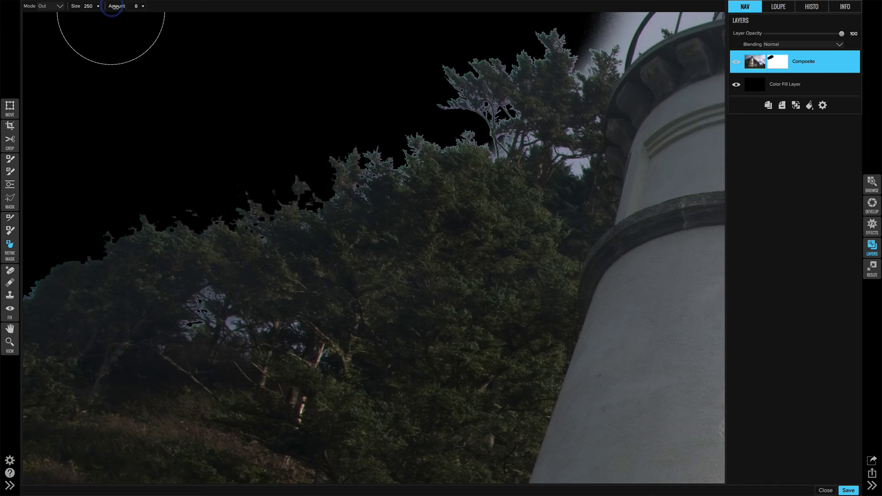
pyautogui.moveTo(121, 6); pyautogui.dragTo(114, 7)
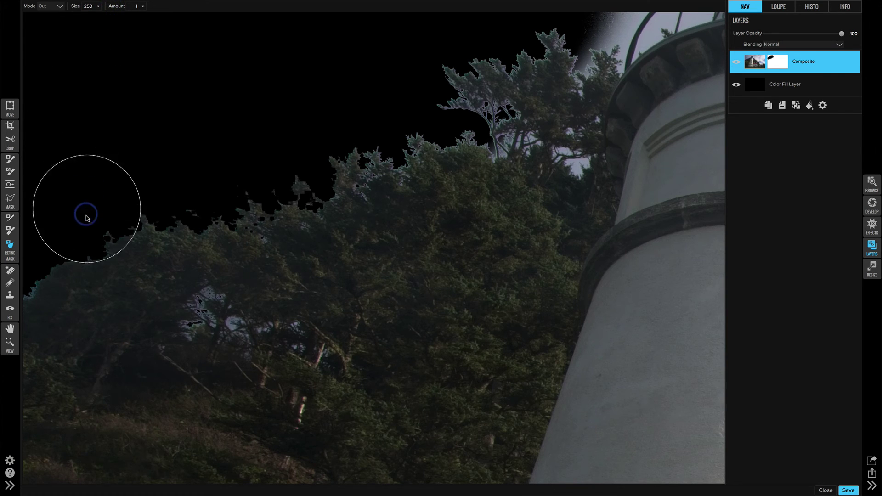
pyautogui.moveTo(84, 202)
pyautogui.mouseDown()
pyautogui.moveTo(87, 237)
pyautogui.moveTo(171, 213)
pyautogui.moveTo(103, 243)
pyautogui.moveTo(218, 204)
pyautogui.moveTo(279, 195)
pyautogui.moveTo(255, 212)
pyautogui.moveTo(210, 185)
pyautogui.mouseUp()
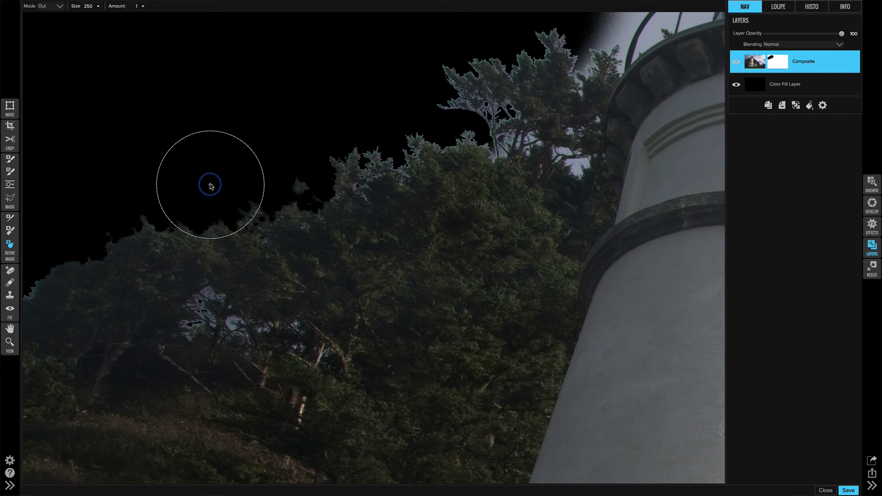